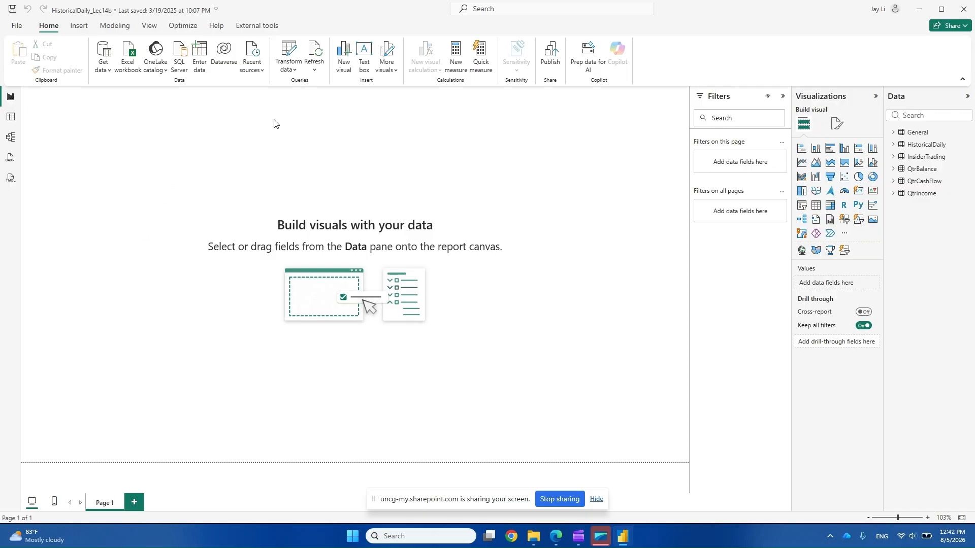
Open the query editor and set the StockSymbol parameter's current value to AAPL
left_click(288, 48)
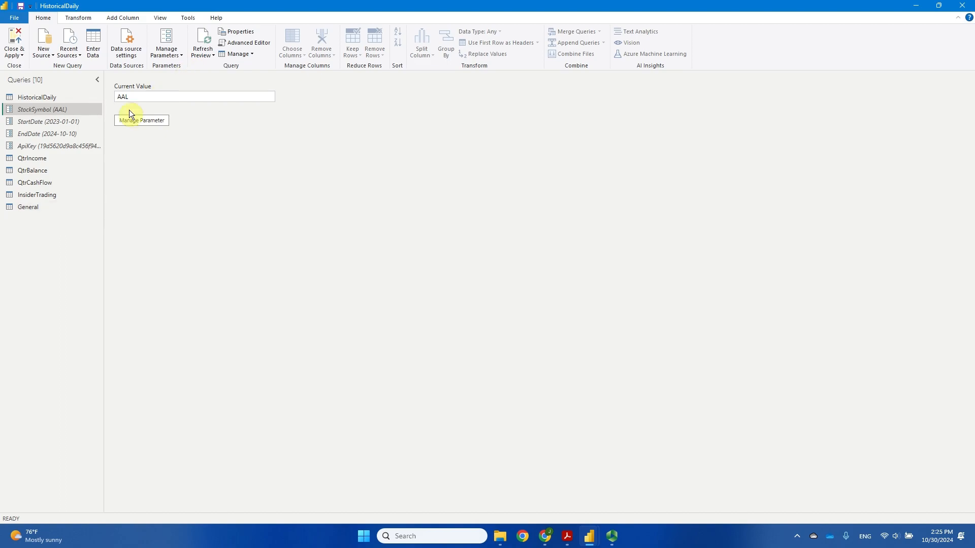
left_click(133, 97)
key("Return")
type("L")
key("Return")
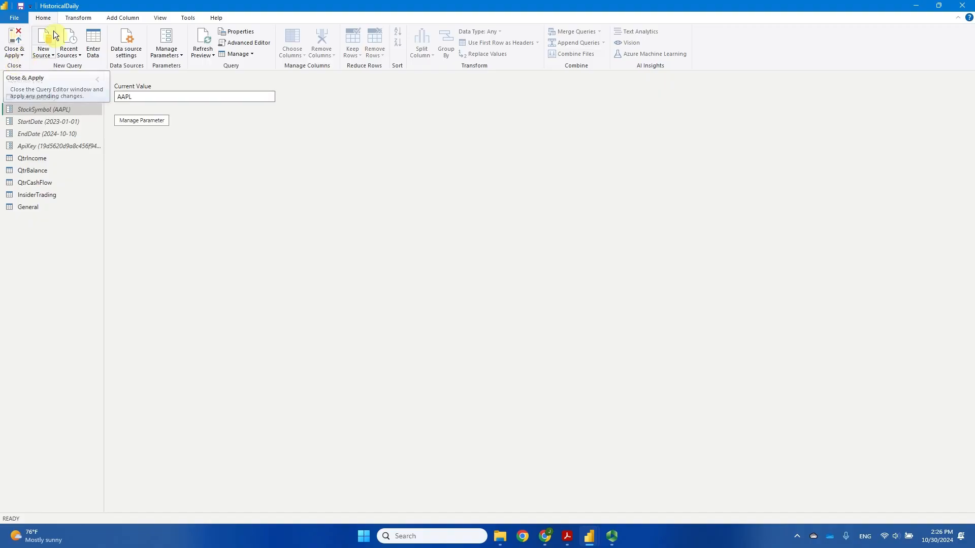
left_click(22, 57)
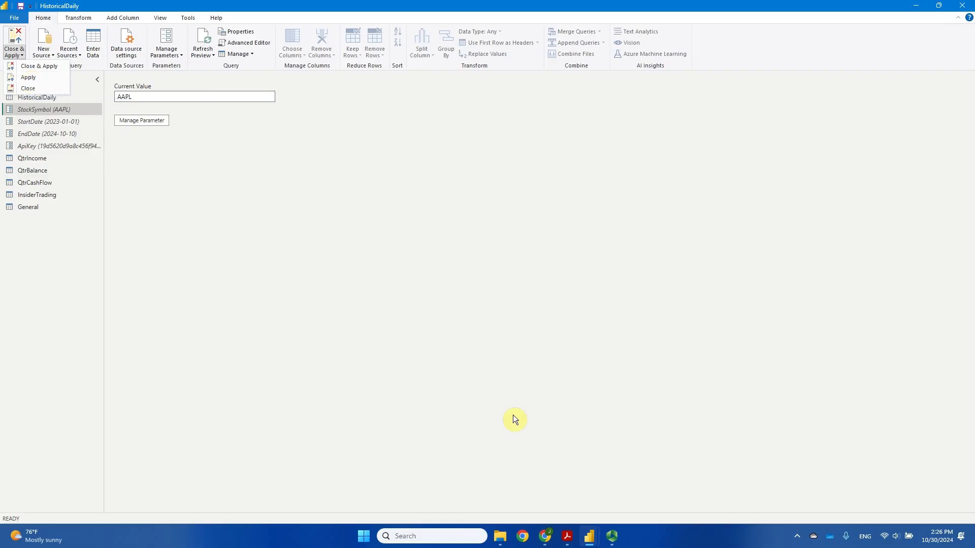
Return from the query editor to the HistoricalDaily report window and show its data model diagram
mouse_move(591, 542)
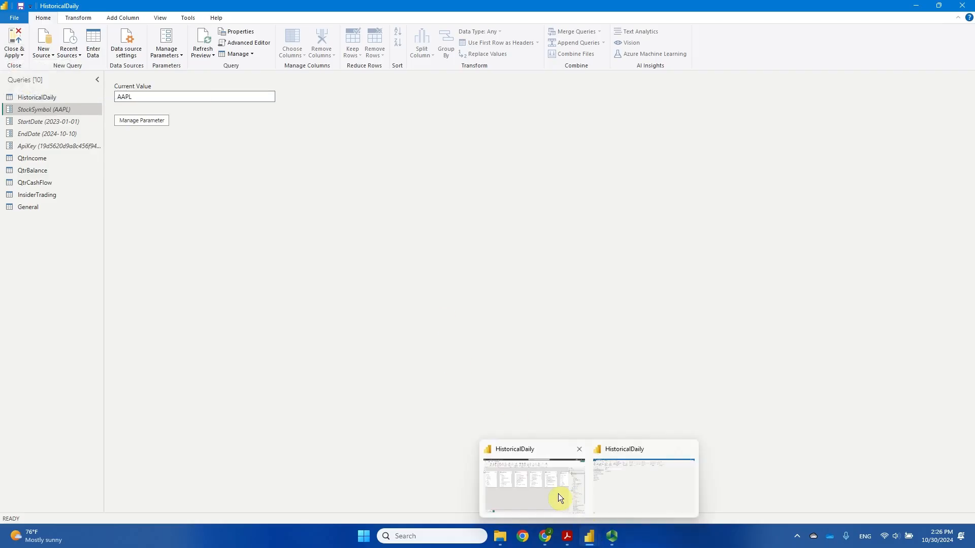
left_click(558, 495)
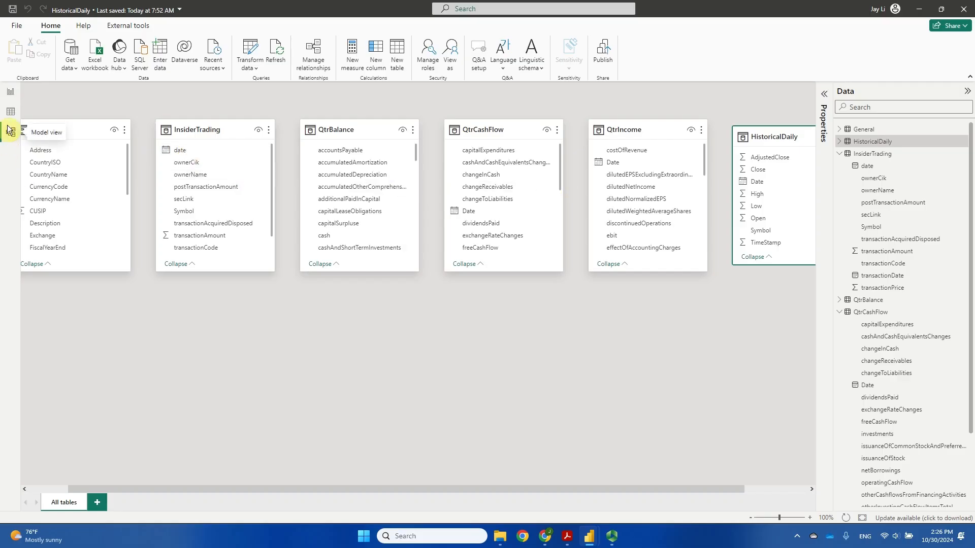
left_click(10, 92)
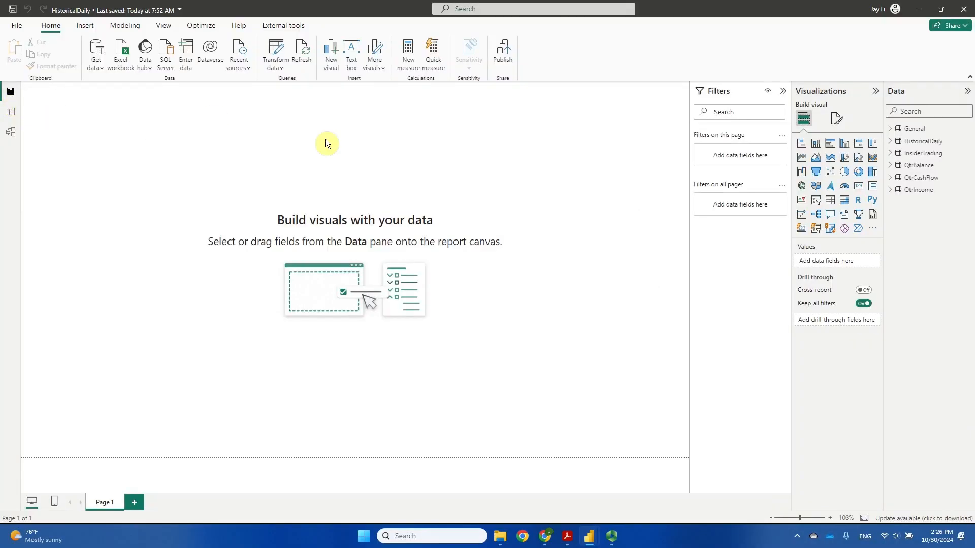
left_click(10, 135)
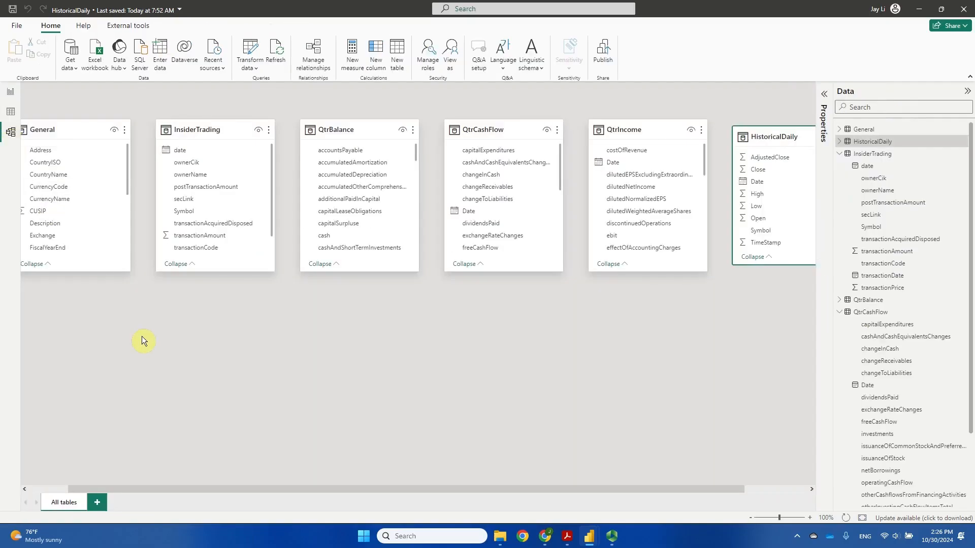
Examine the General, InsiderTrading, QtrBalance, QtrCashFlow, QtrIncome and HistoricalDaily tables in the model diagram
left_click(63, 126)
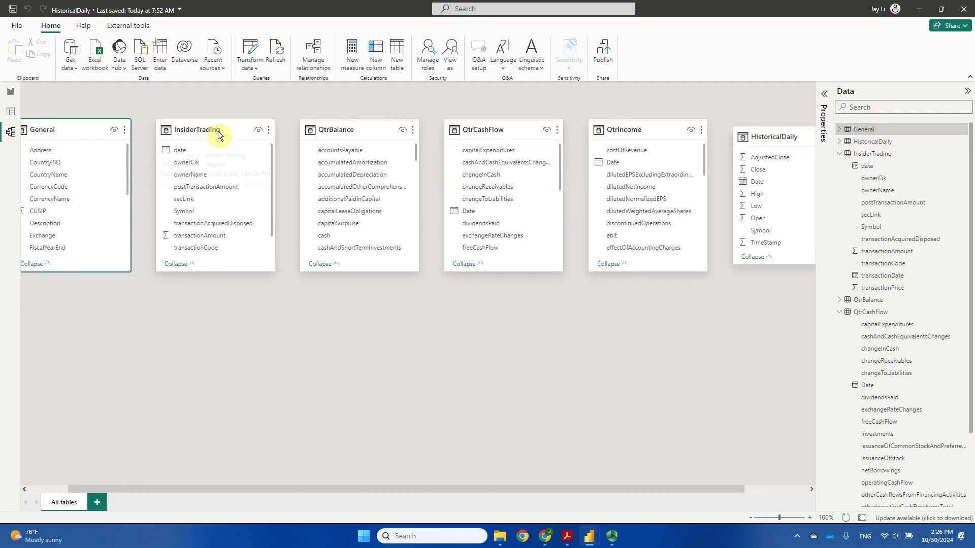
left_click(233, 131)
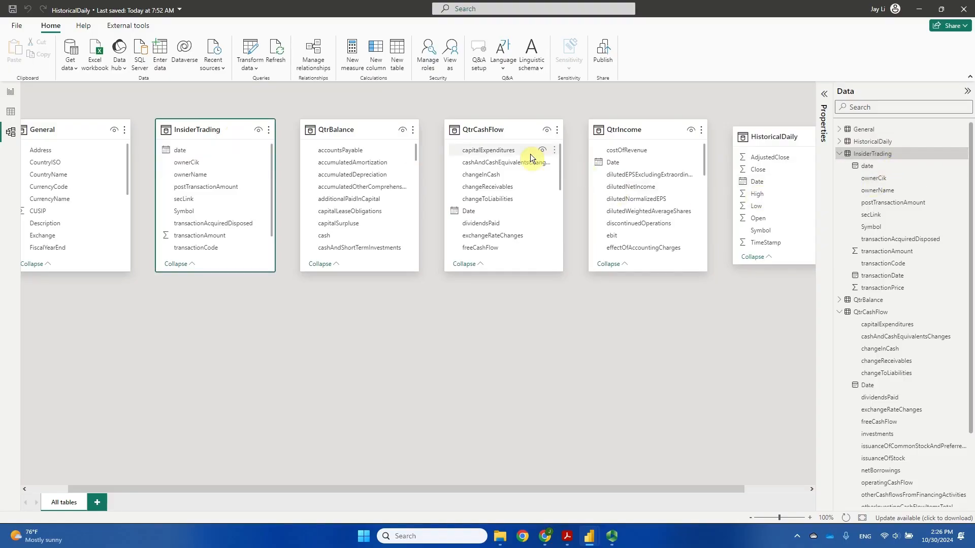
left_click(376, 131)
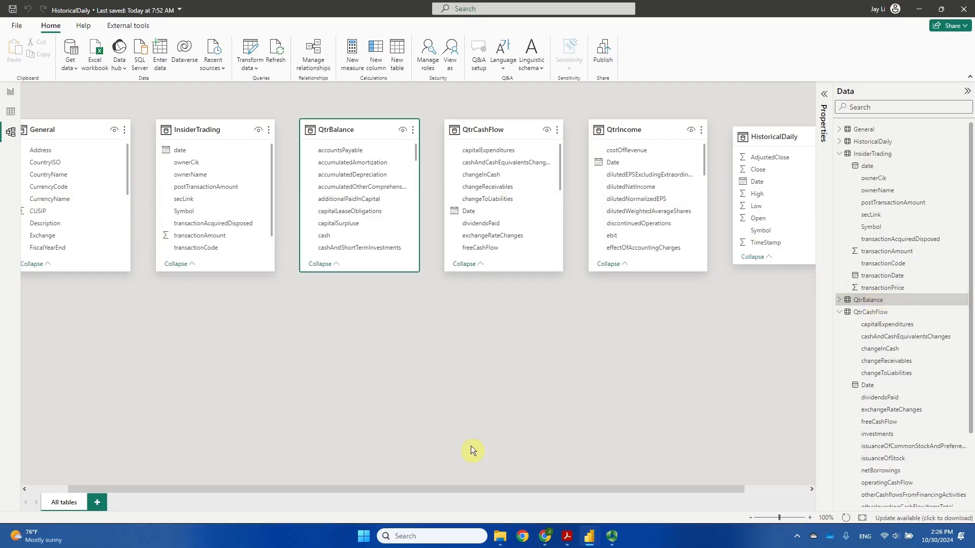
left_click_drag(473, 490, 500, 489)
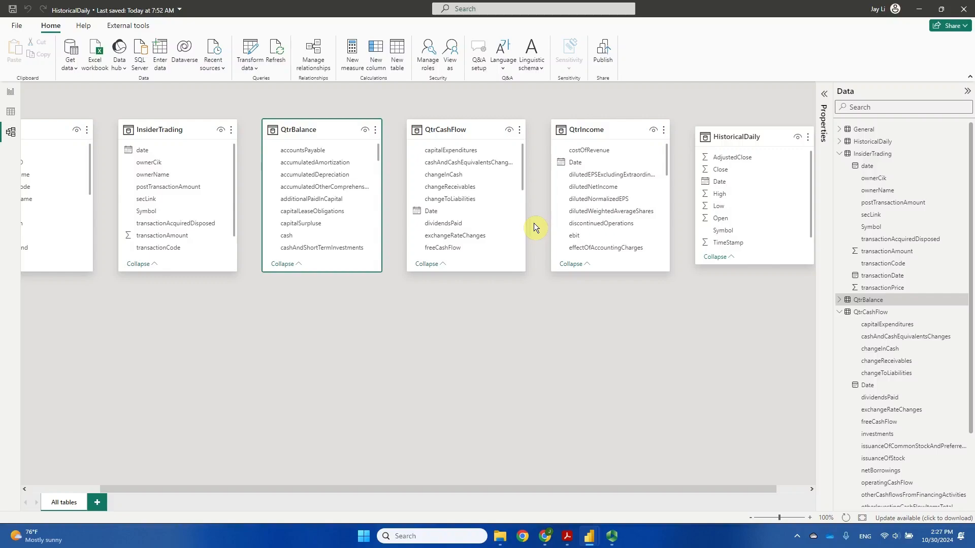
left_click_drag(431, 492, 371, 490)
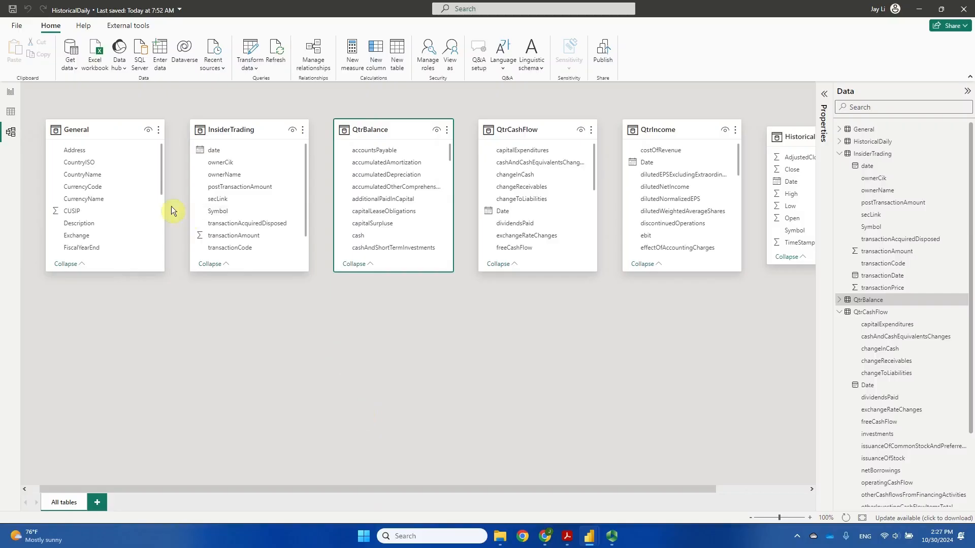
left_click(127, 133)
left_click(234, 134)
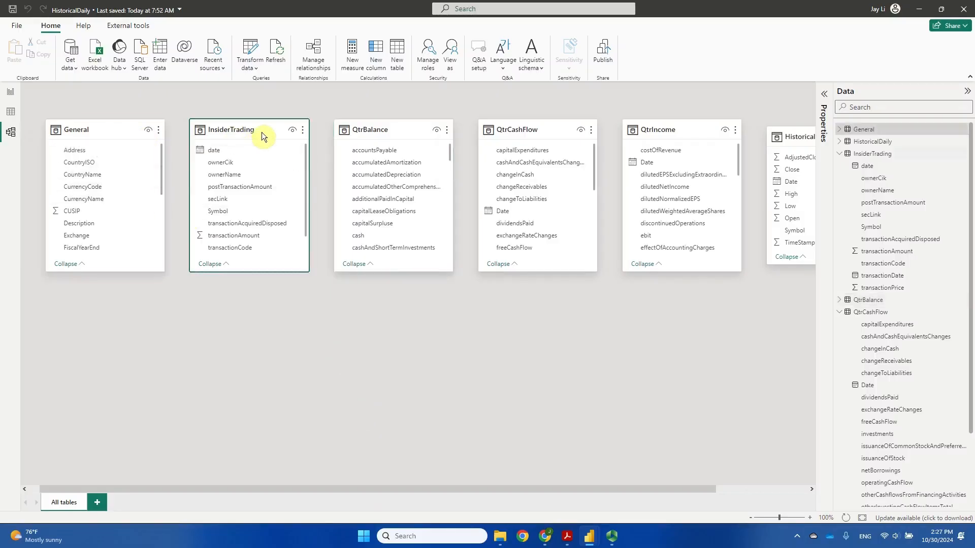
left_click(399, 133)
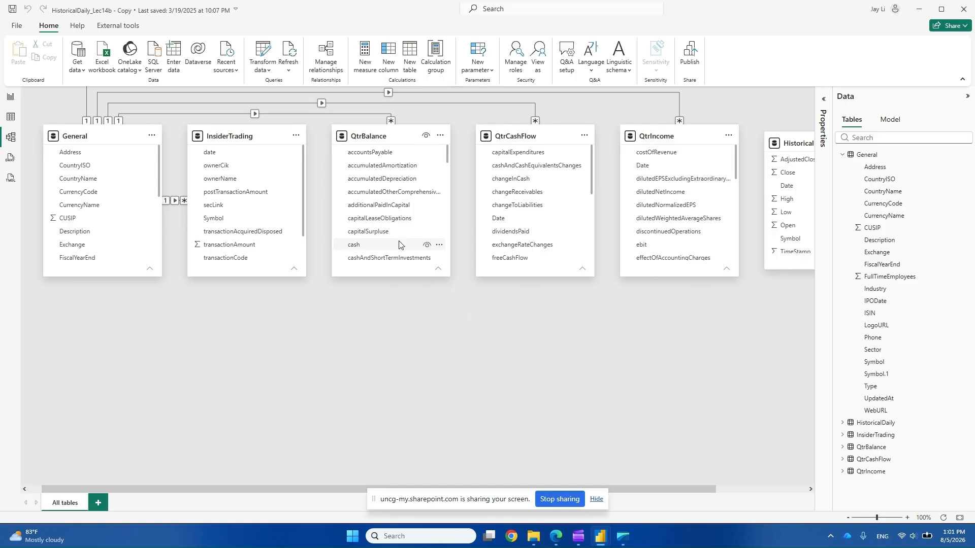
Fit all six tables into view and inspect the properties of the relationship between QtrCashFlow and General
mouse_move(684, 490)
left_mouse_down()
mouse_move(756, 490)
mouse_move(666, 496)
left_mouse_up()
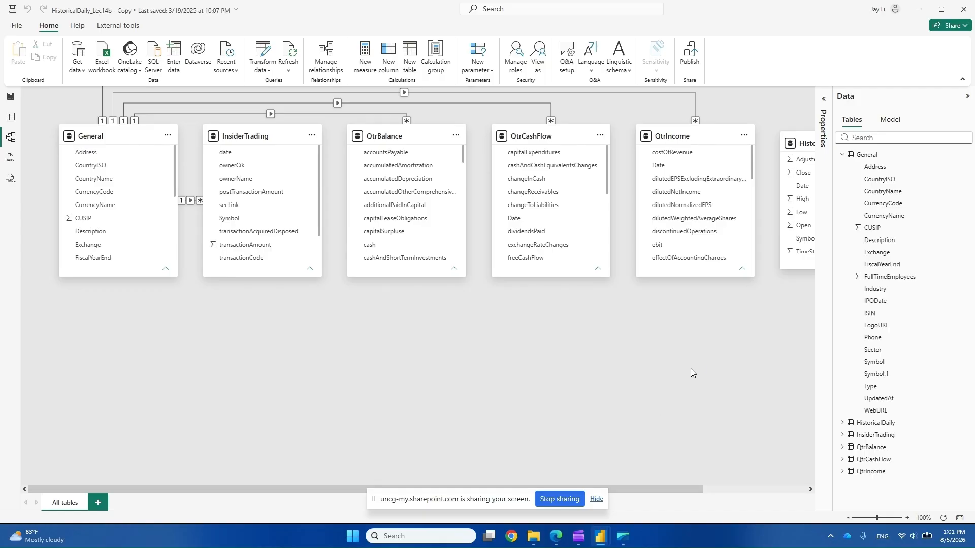
scroll(696, 354, "down", 1)
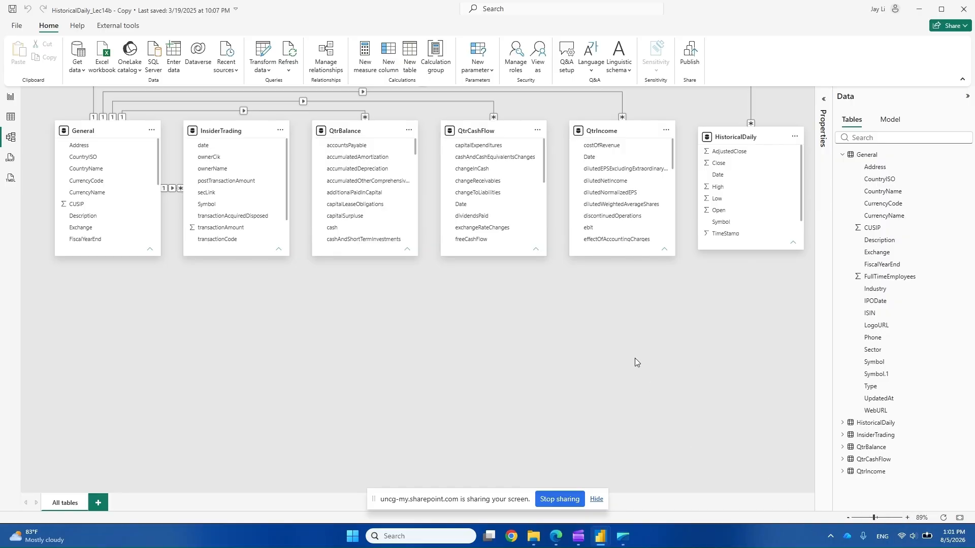
scroll(635, 359, "down", 1)
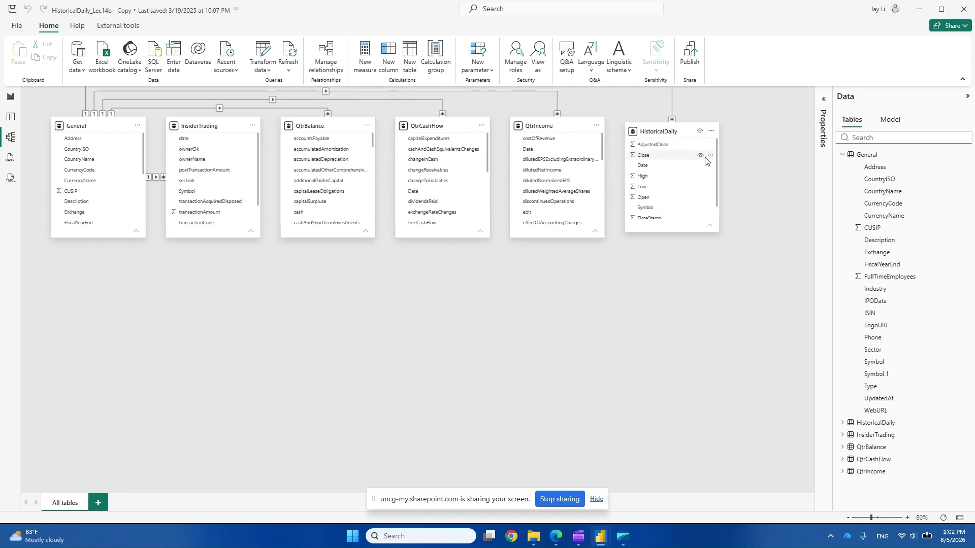
left_click(824, 104)
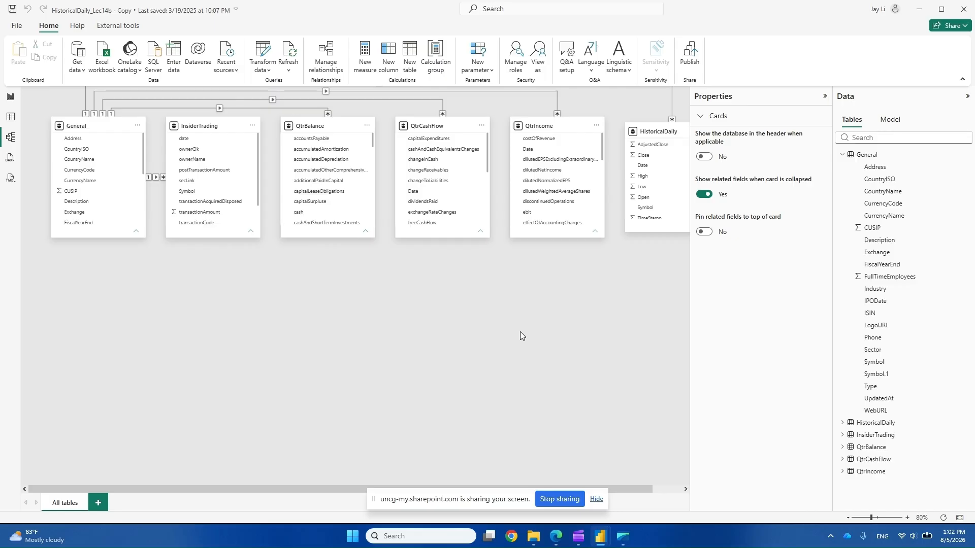
left_click(430, 100)
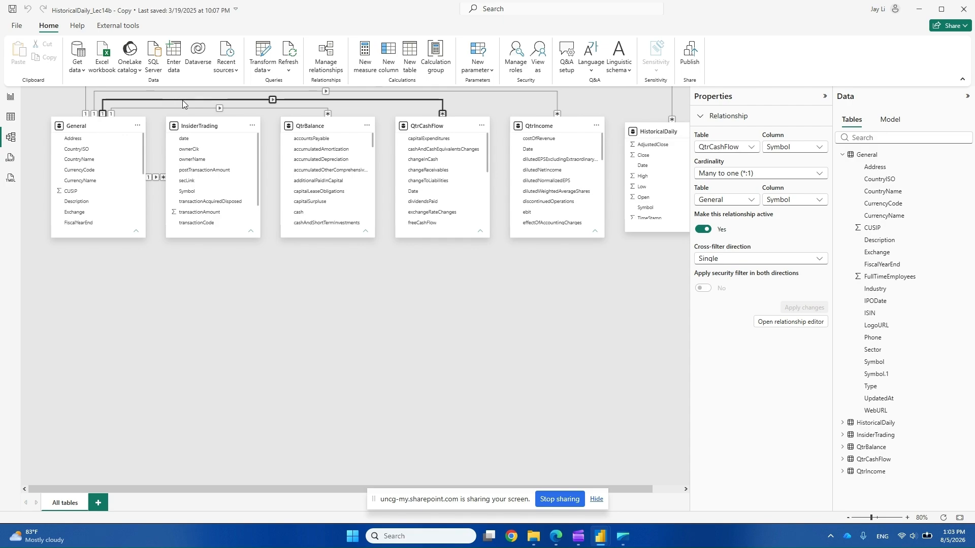
left_click(227, 302)
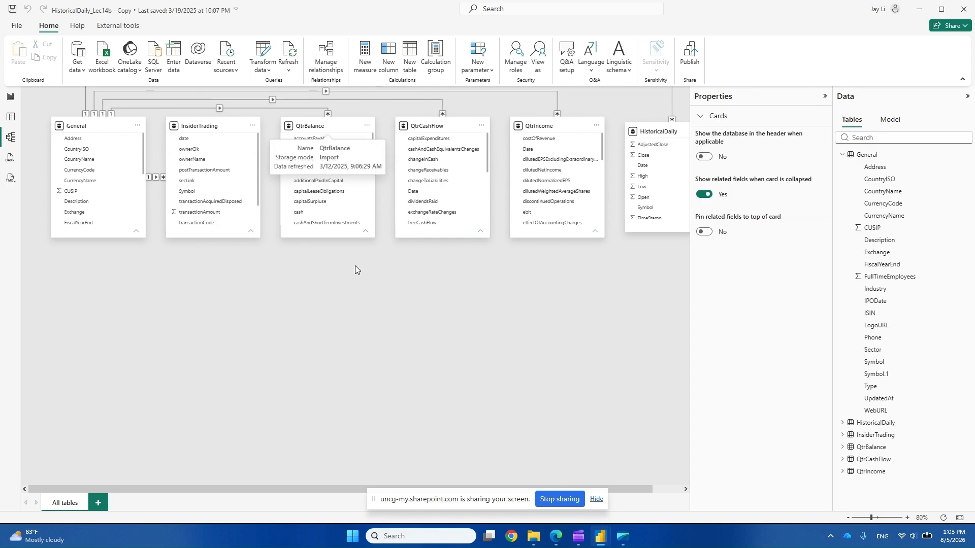
Delete the relationships that link the HistoricalDaily and QtrIncome tables to the General table
left_click(85, 102)
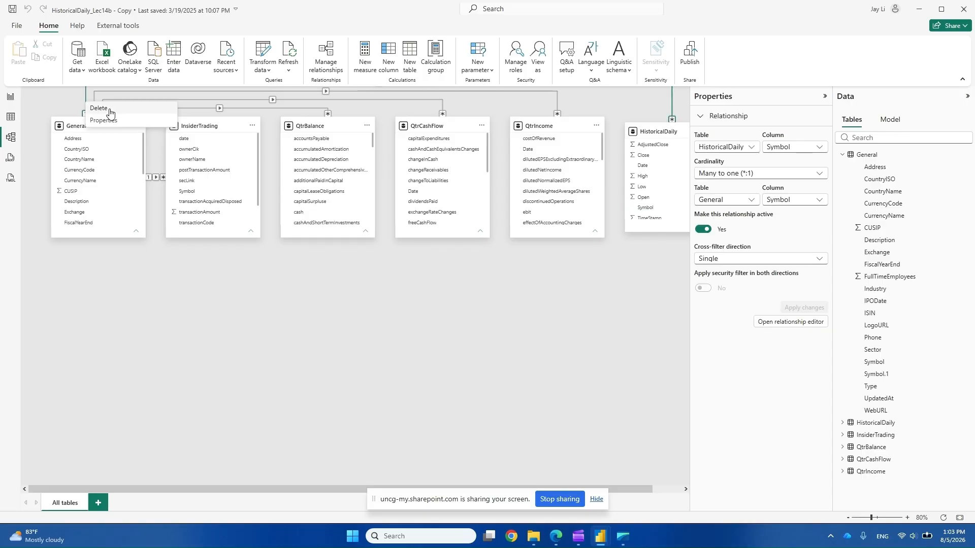
key("Delete")
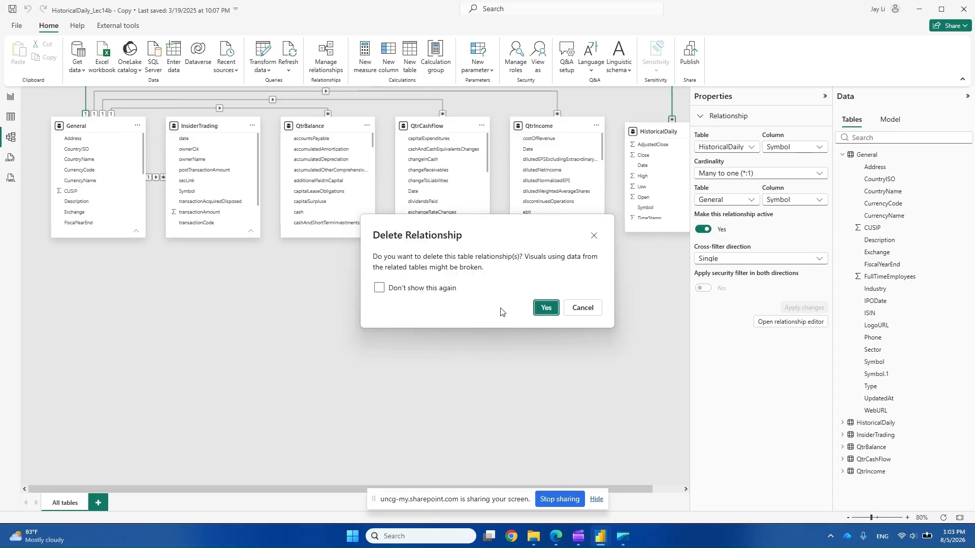
left_click(545, 310)
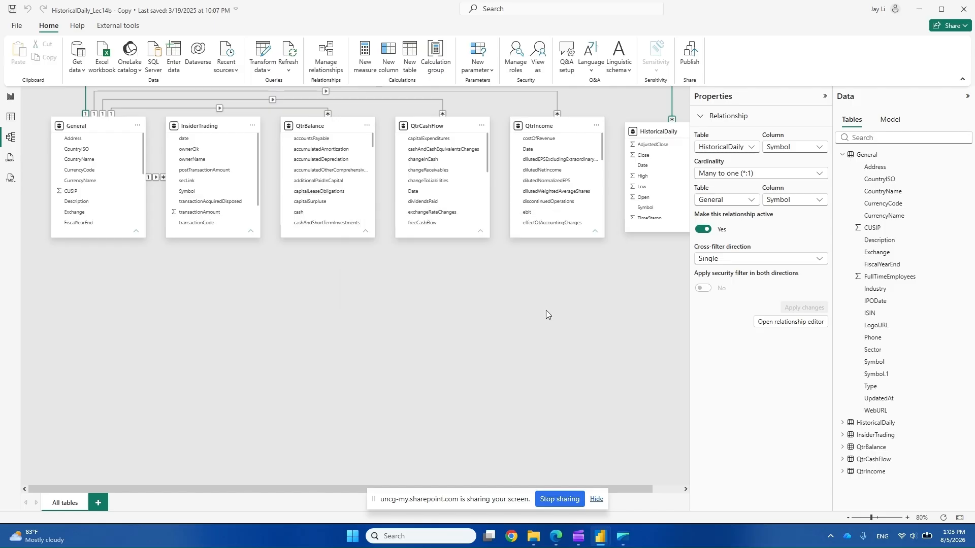
left_click(116, 92)
right_click(117, 92)
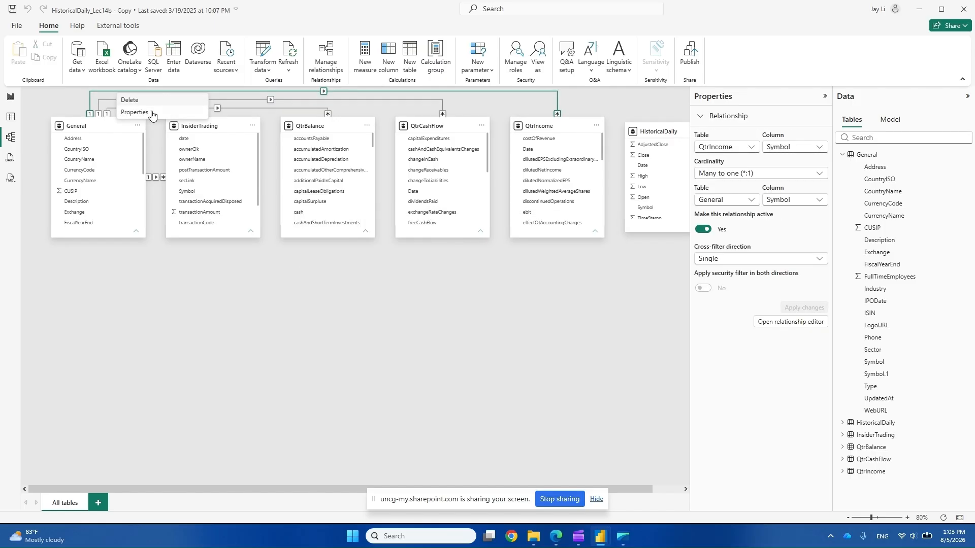
left_click(174, 100)
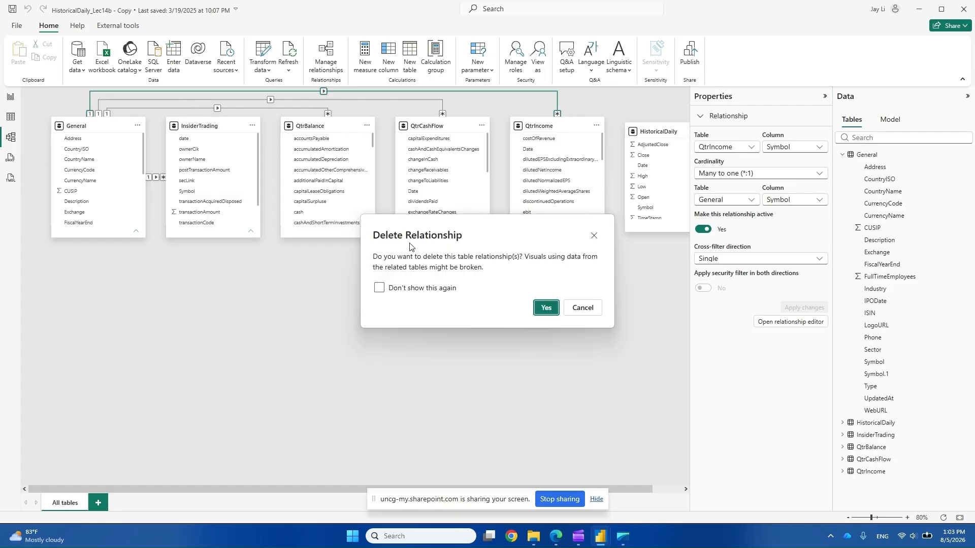
left_click(546, 309)
Delete the relationships that link the QtrCashFlow and QtrBalance tables to the General table
left_click(174, 100)
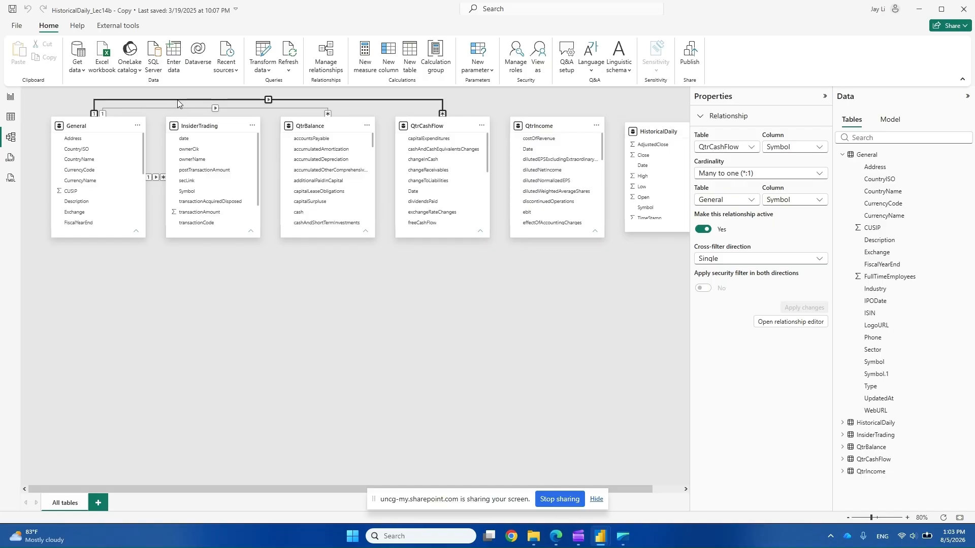
key("Delete")
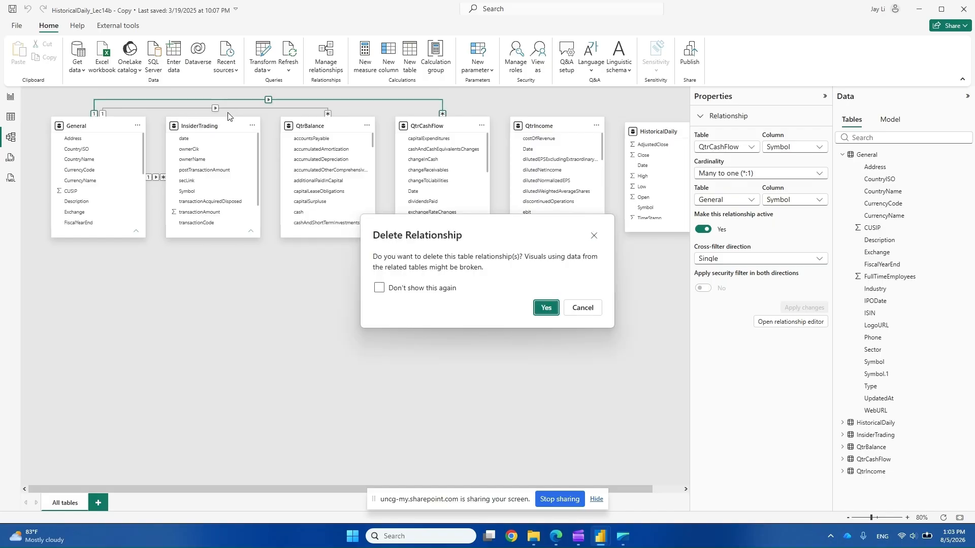
left_click(550, 310)
left_click(244, 109)
right_click(248, 113)
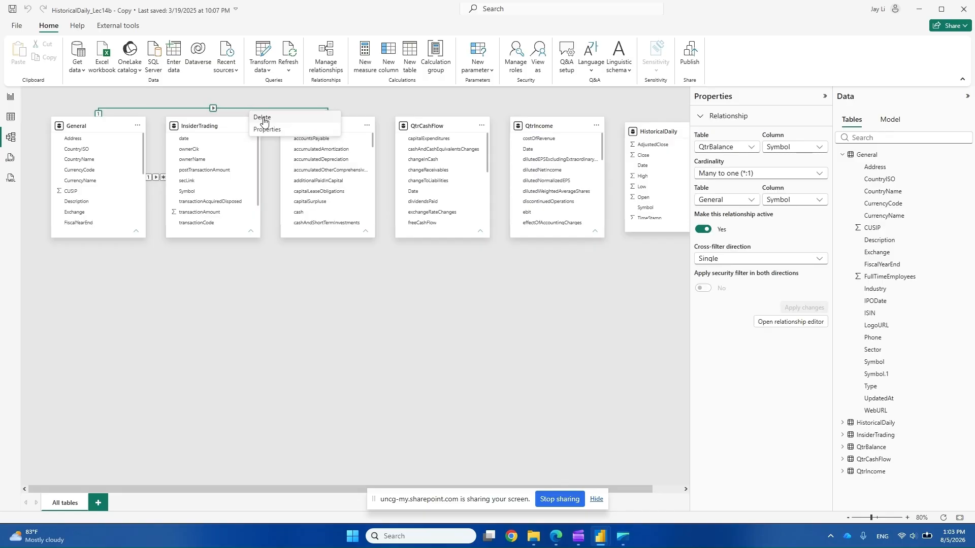
left_click(267, 118)
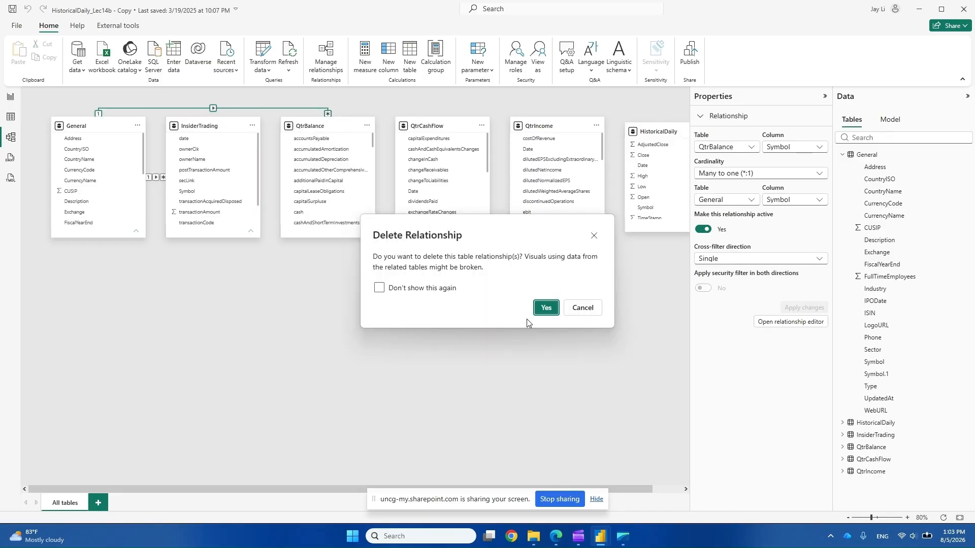
left_click(546, 308)
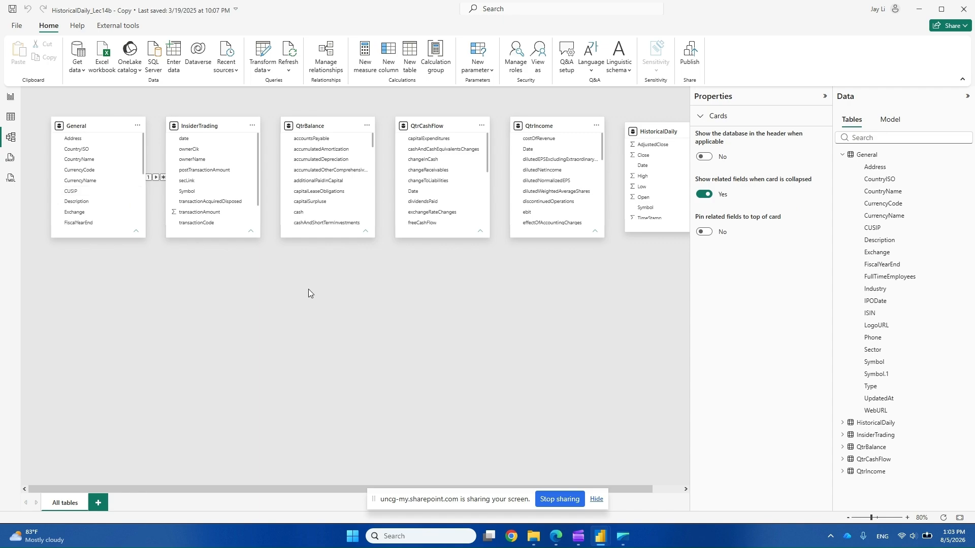
Delete the relationship between the InsiderTrading and General tables, and collapse the model properties
left_click(154, 178)
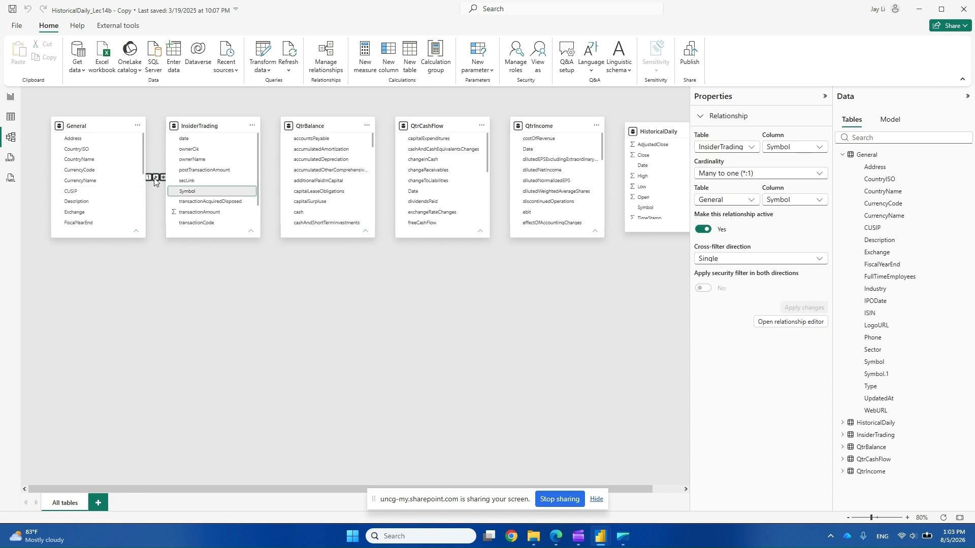
right_click(155, 180)
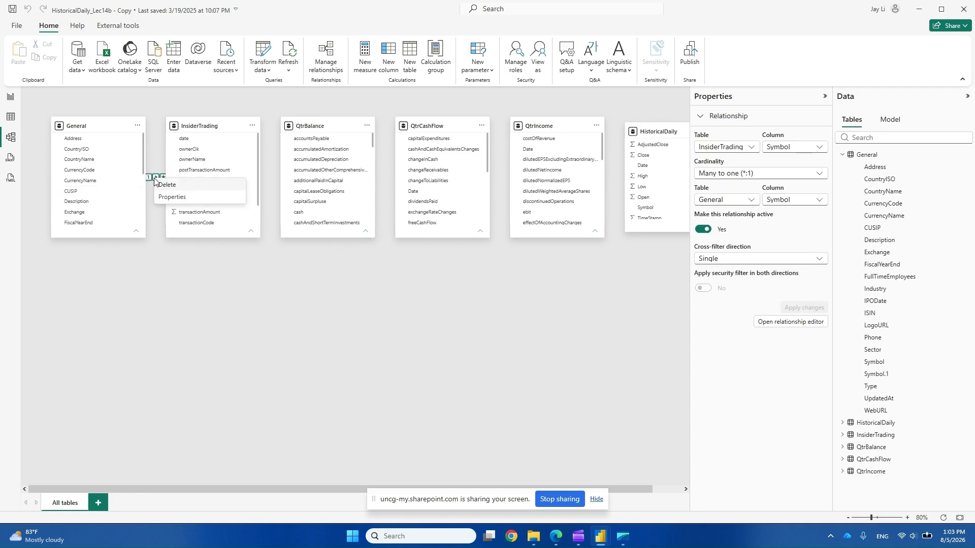
left_click(187, 186)
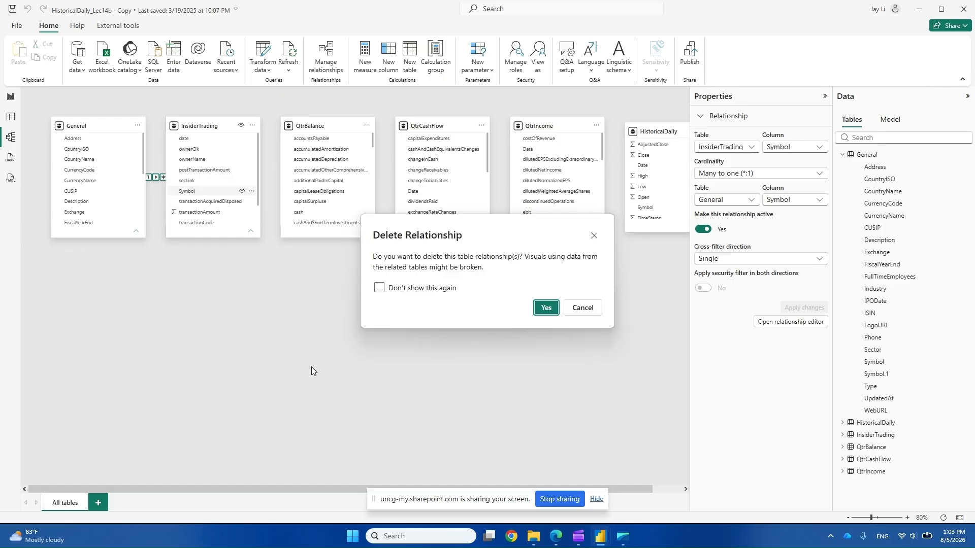
left_click(543, 306)
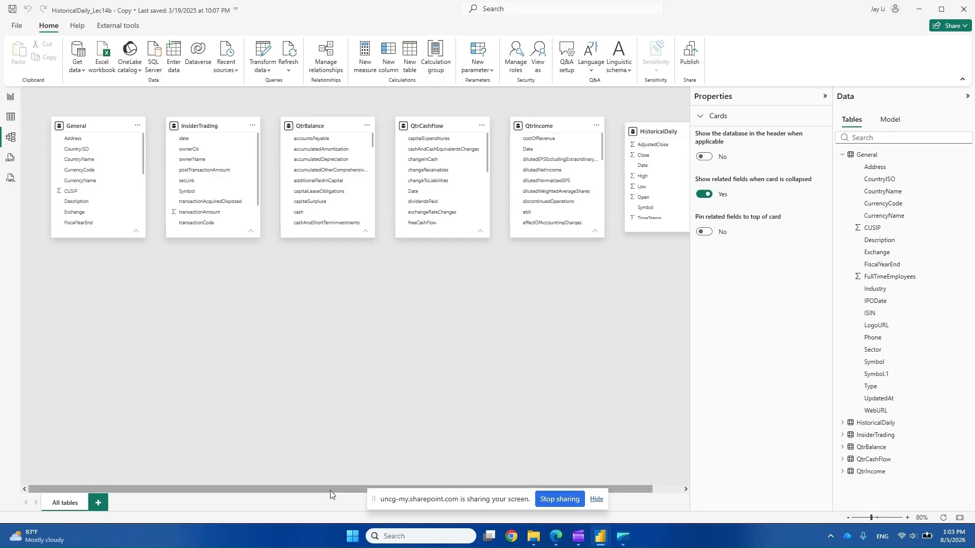
scroll(433, 491, "right", 2)
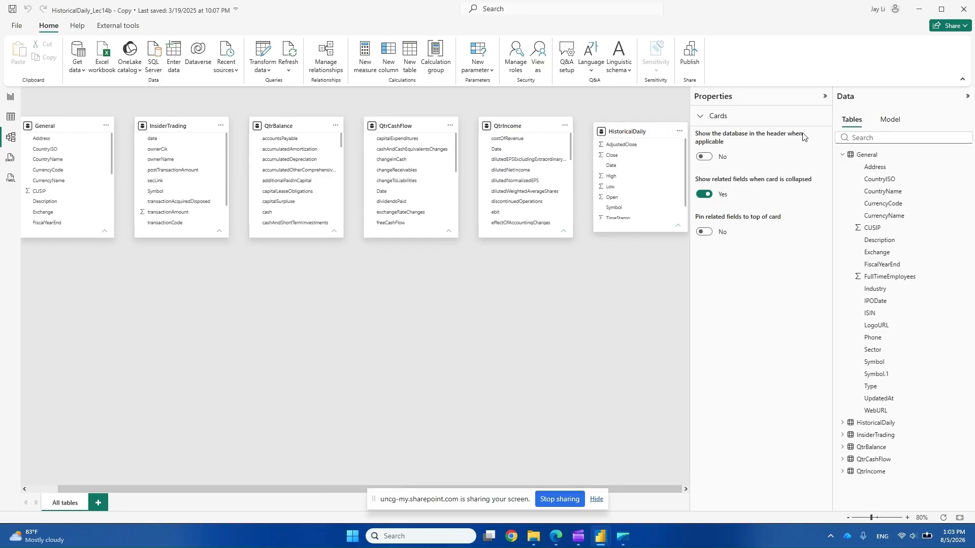
left_click(825, 97)
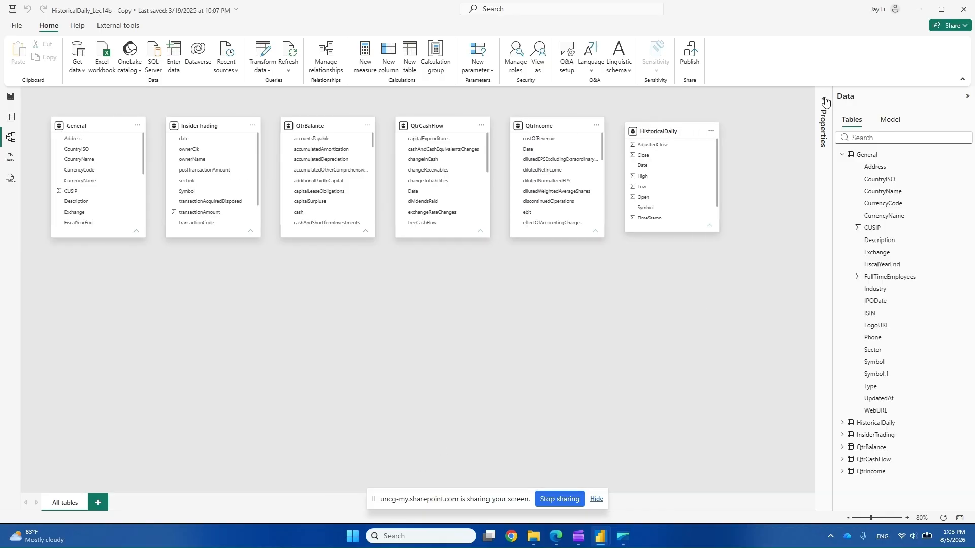